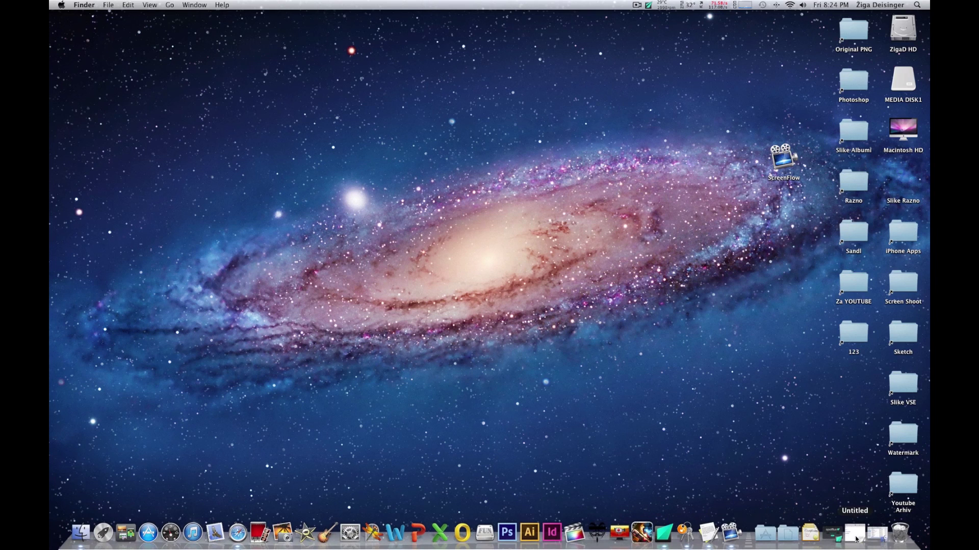
- Restore the minimized Untitled TextEdit note with the three download links and IP address
left_click(853, 535)
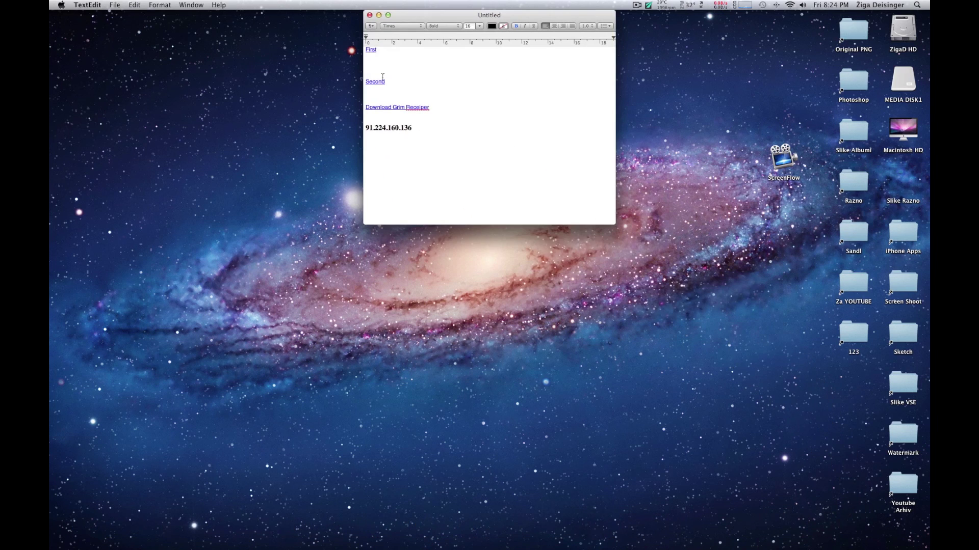
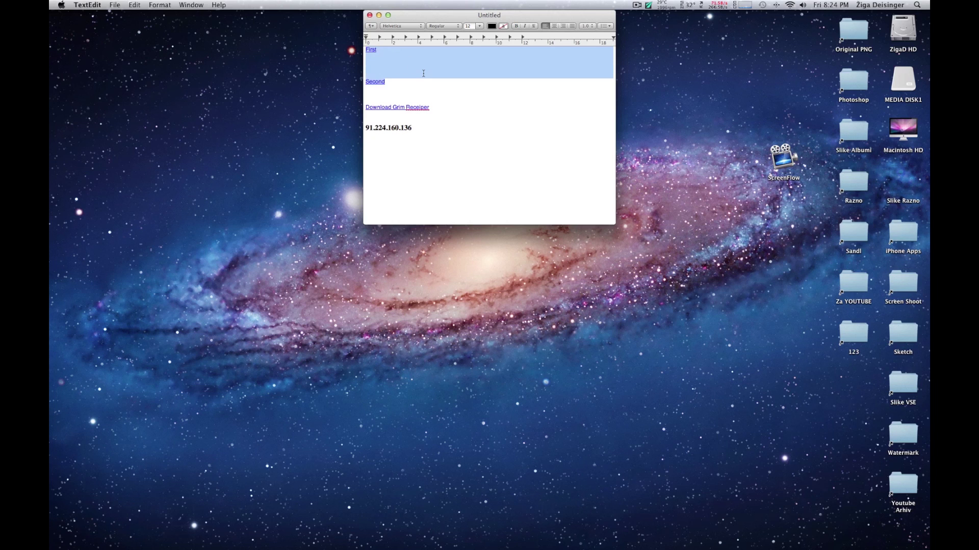
- Clear the selection of the blank lines between the 'First' and 'Second' links in the note
left_click(423, 74)
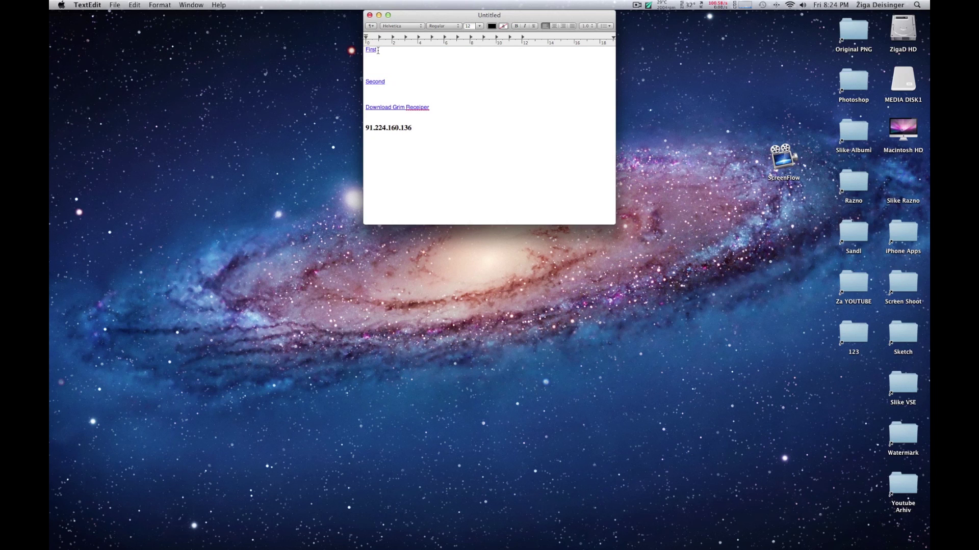
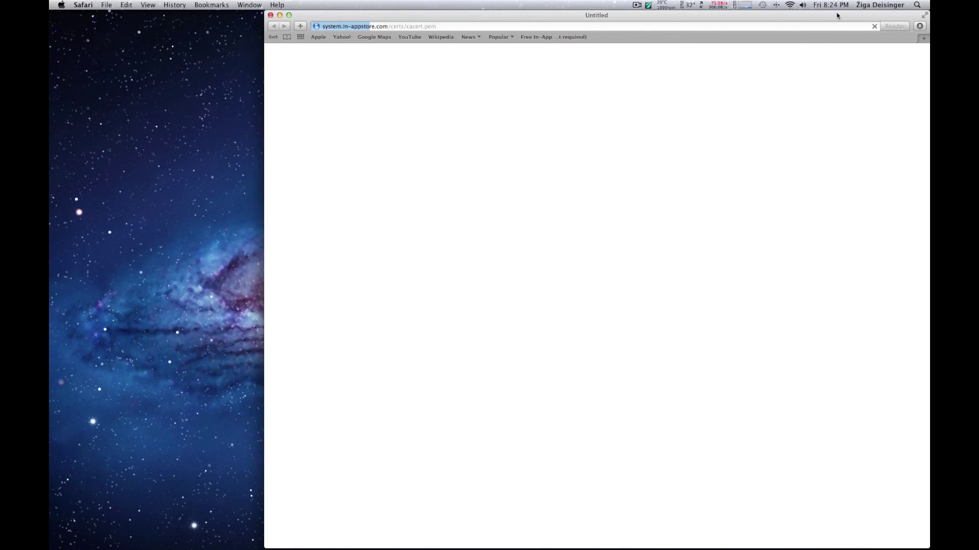
- Check that cacert-11.pem.cer appears in Safari's downloads list, then close Safari
left_click_drag(837, 15, 656, 15)
left_click(737, 28)
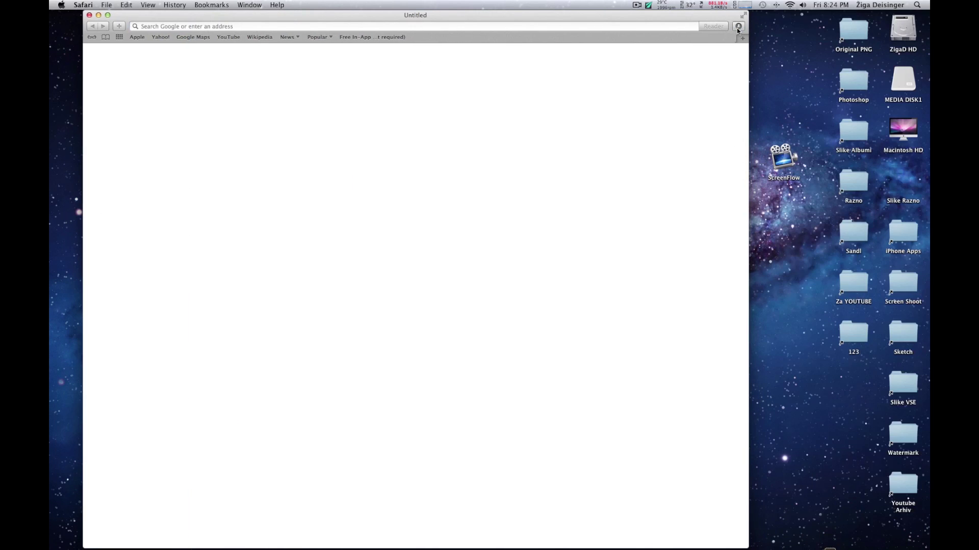
left_click(708, 66)
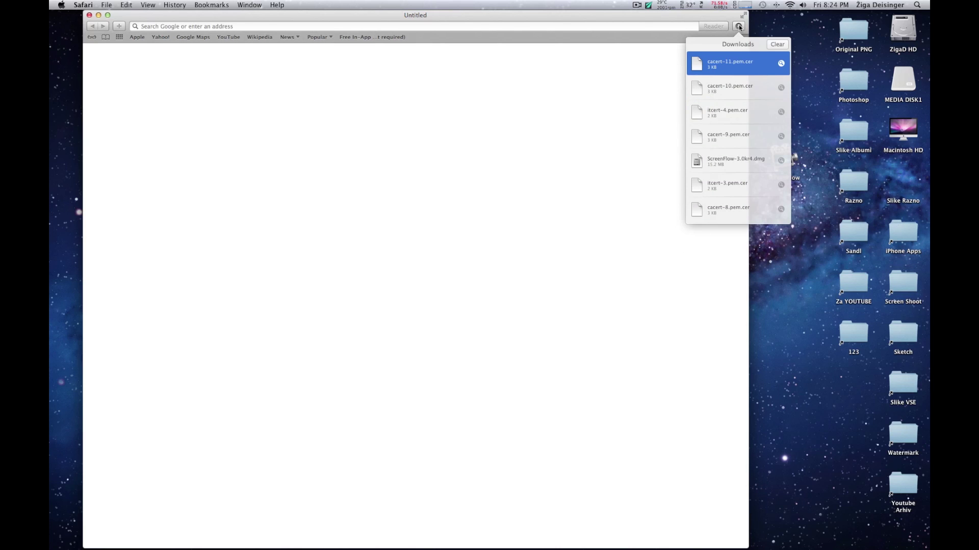
left_click(739, 29)
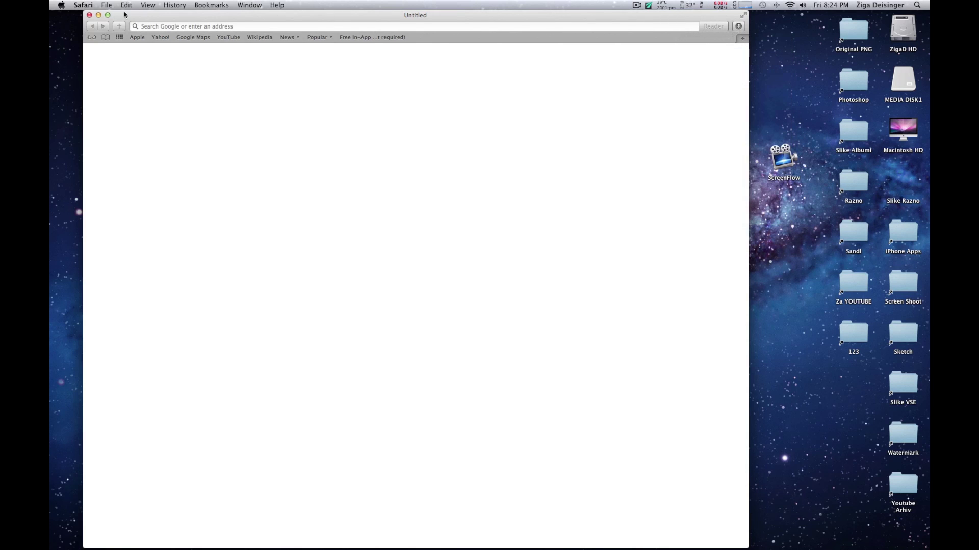
left_click(90, 16)
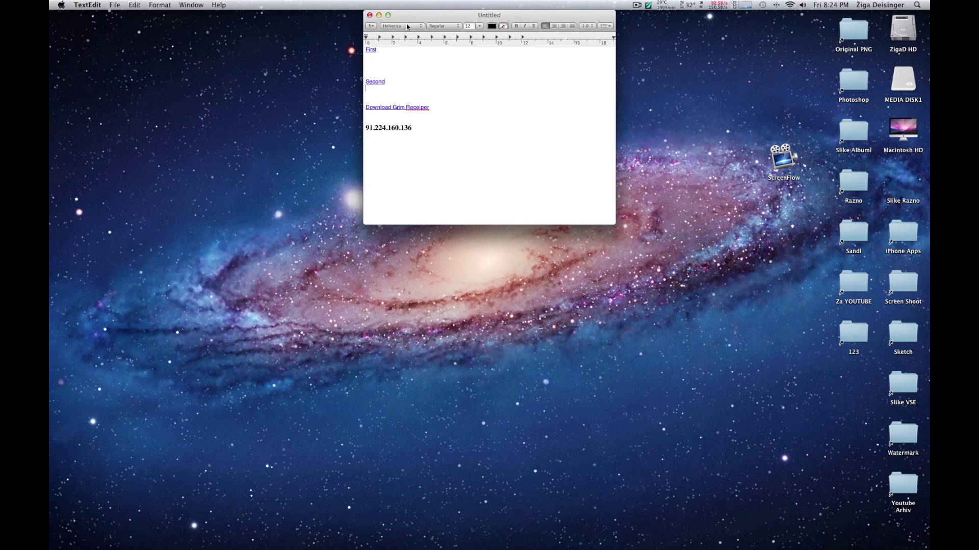
- Add a blank line in the notes and open System Preferences' Network pane
key("Return")
left_click_drag(414, 14, 392, 14)
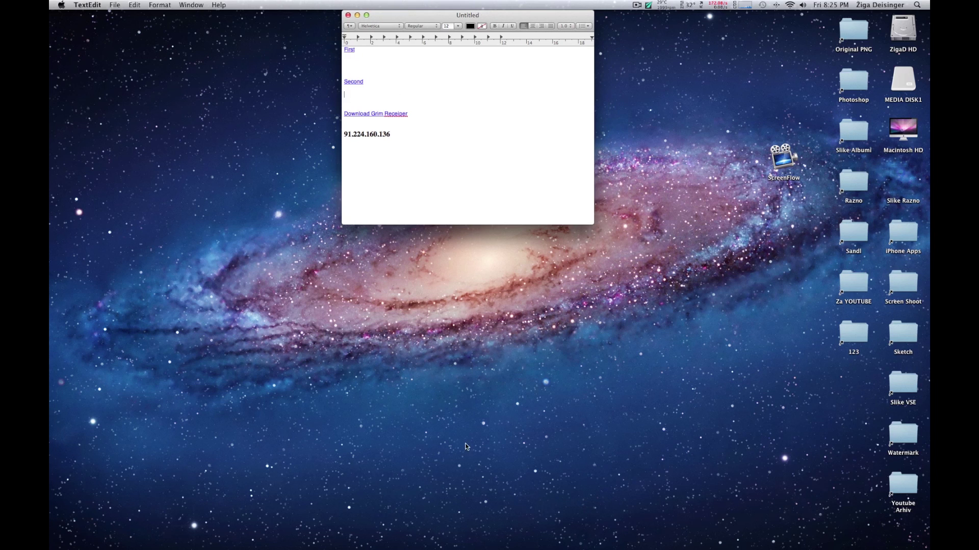
mouse_move(541, 539)
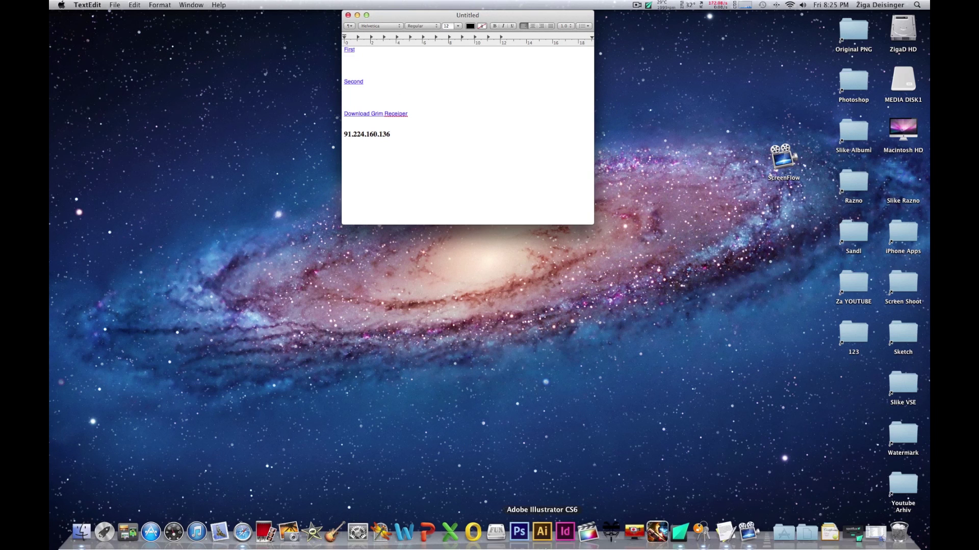
left_click(359, 532)
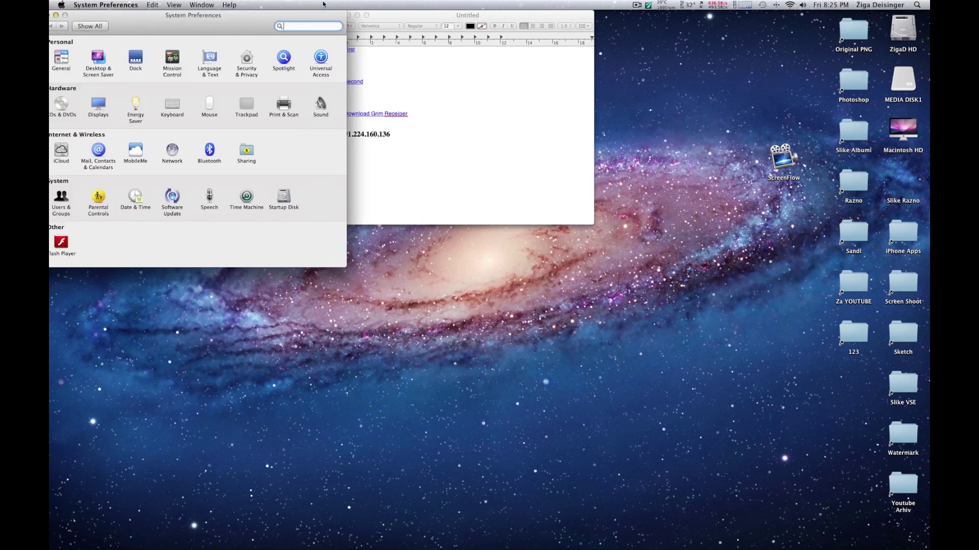
left_click_drag(285, 17, 570, 127)
left_click(455, 260)
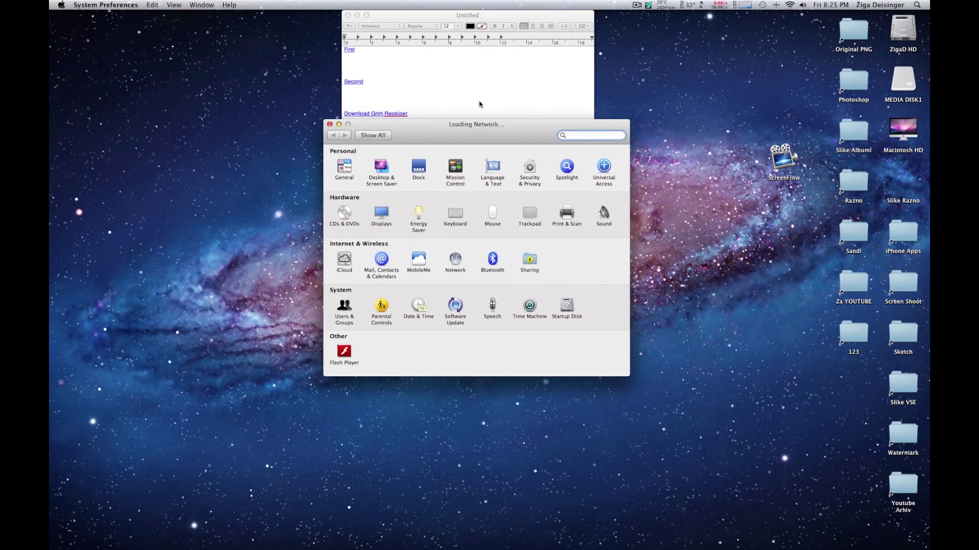
- In Wi-Fi's advanced DNS settings, remove the existing DNS server entries
left_click(620, 388)
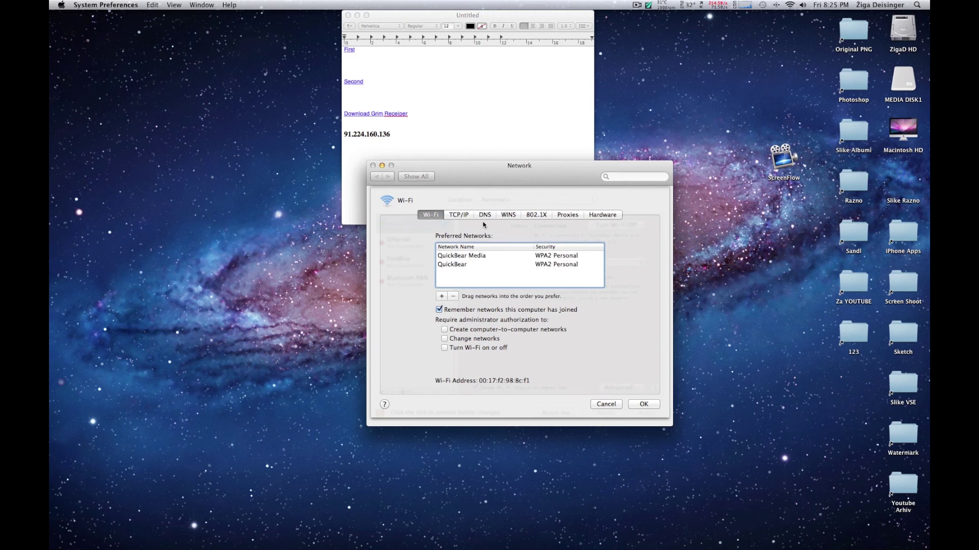
left_click(485, 214)
left_click_drag(480, 166, 480, 188)
left_click(414, 274)
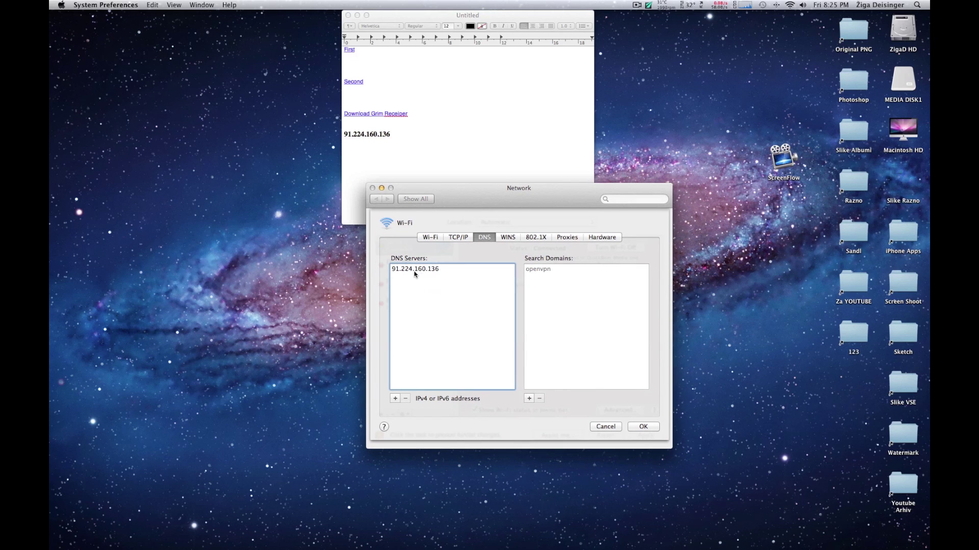
left_click(395, 398)
key("BackSpace")
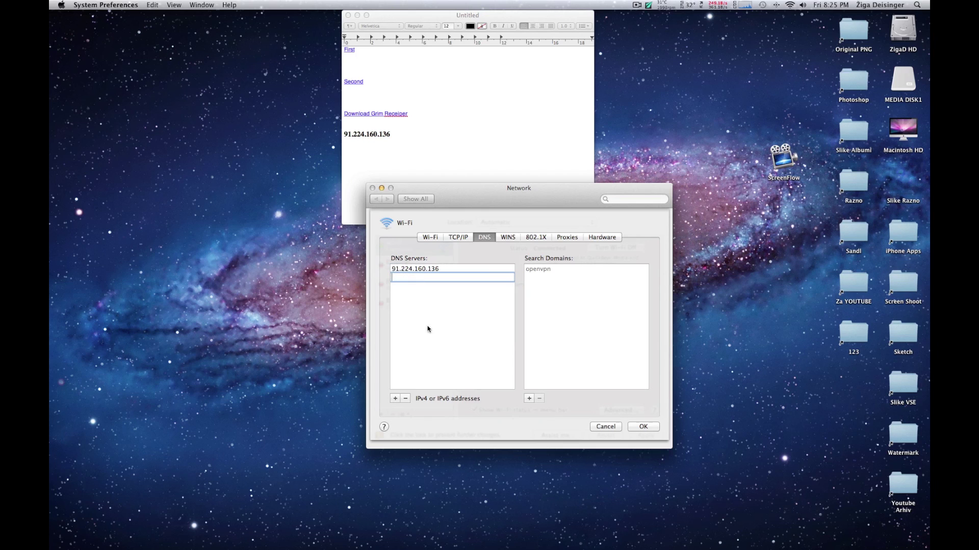
left_click(406, 398)
left_click(405, 398)
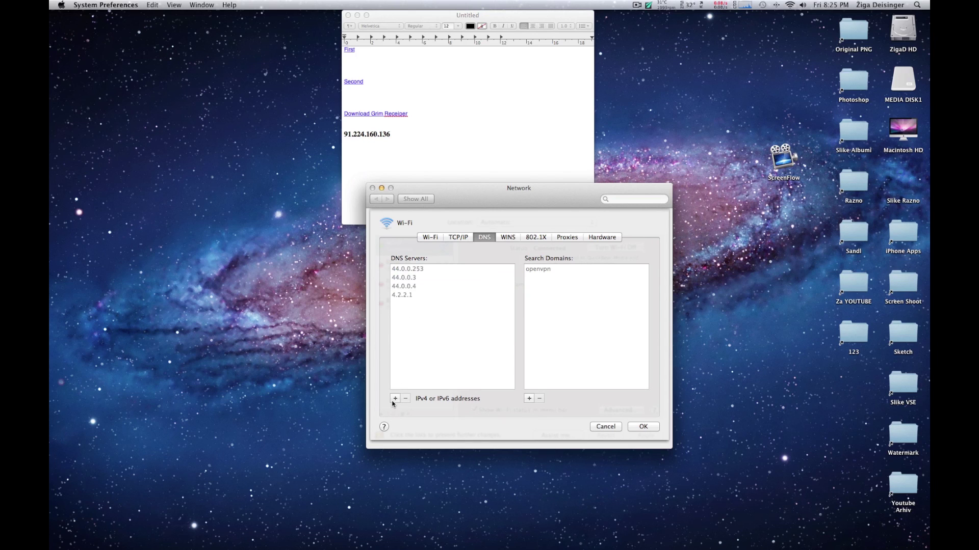
left_click(395, 398)
- Copy 91.224.160.136 from the note and paste it as the only DNS server entry
left_click(427, 172)
left_click_drag(392, 135, 342, 134)
key("super+c")
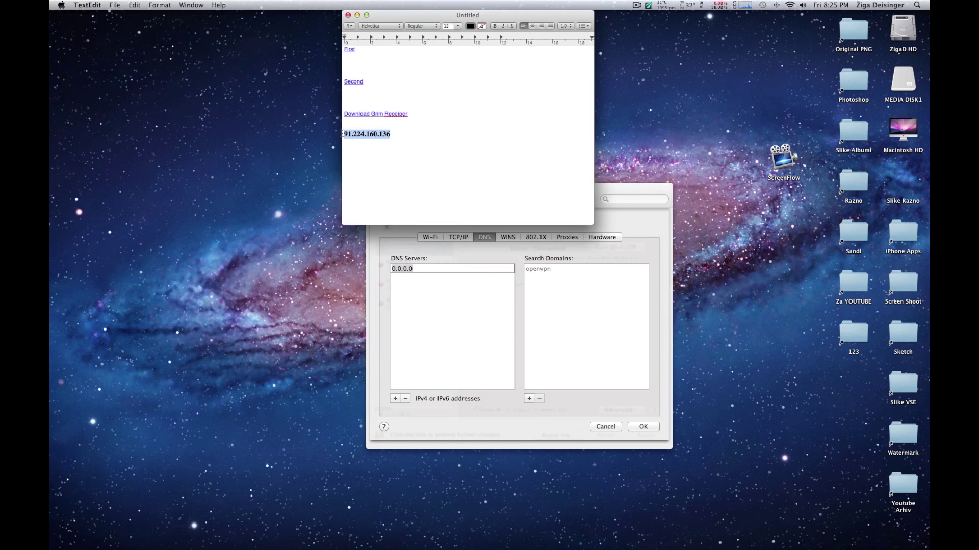
left_click(425, 262)
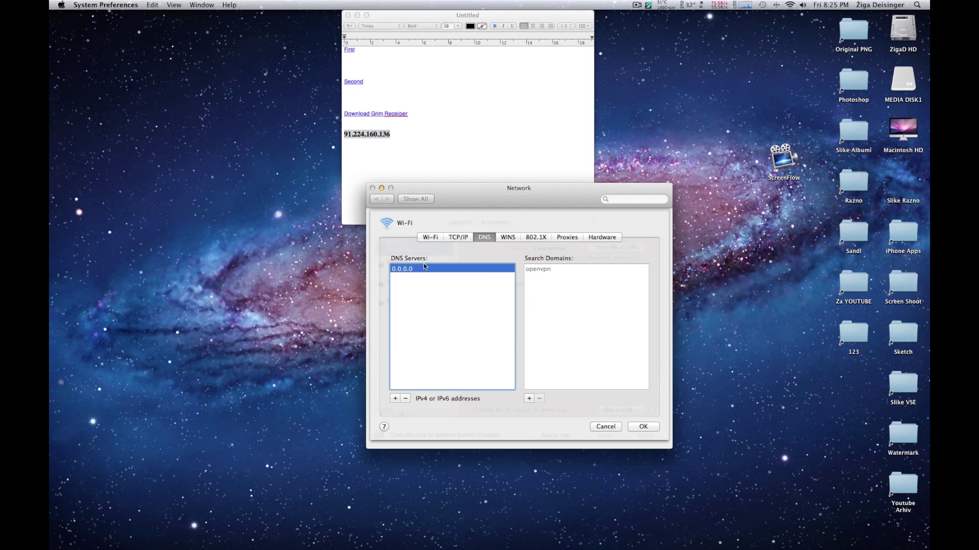
left_click(397, 398)
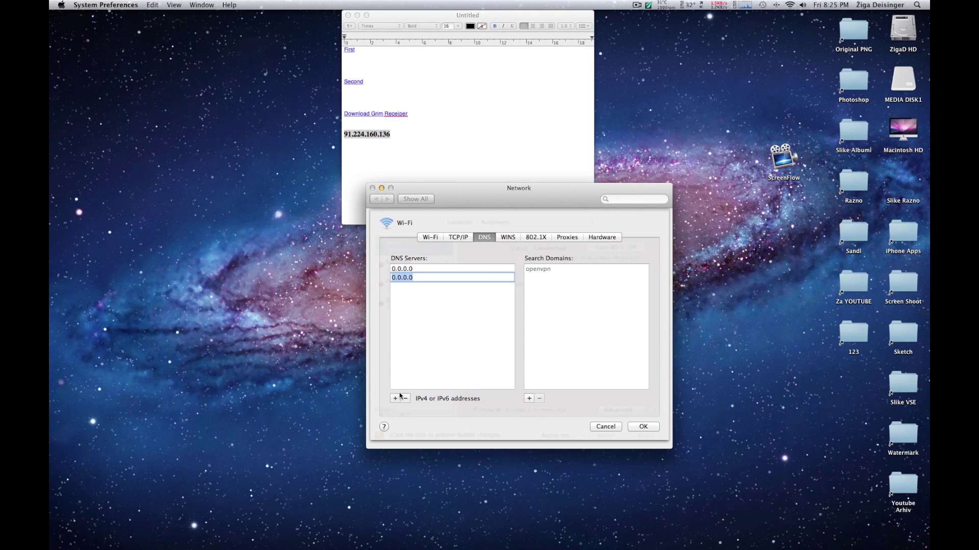
left_click(406, 399)
left_click(395, 399)
left_click(406, 399)
left_click(397, 399)
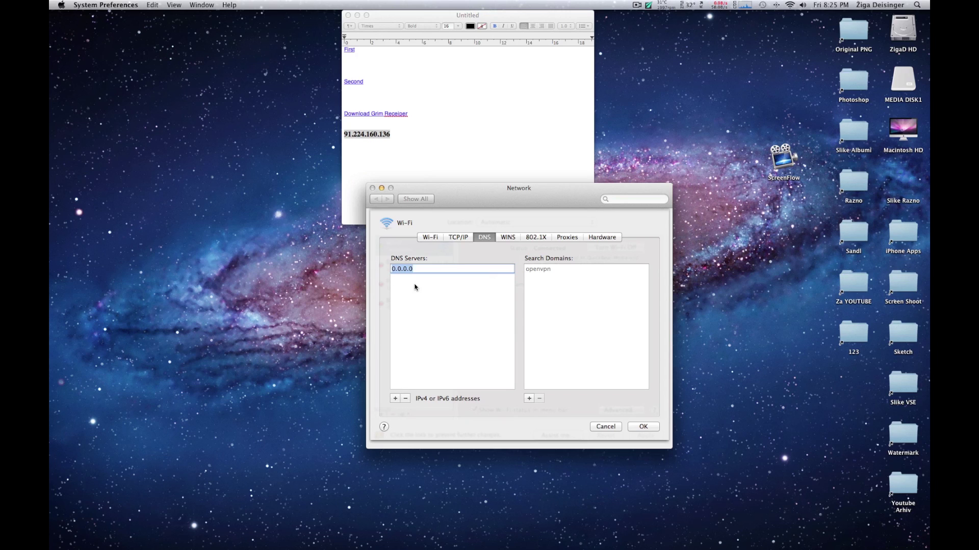
key("super+v")
key("Return")
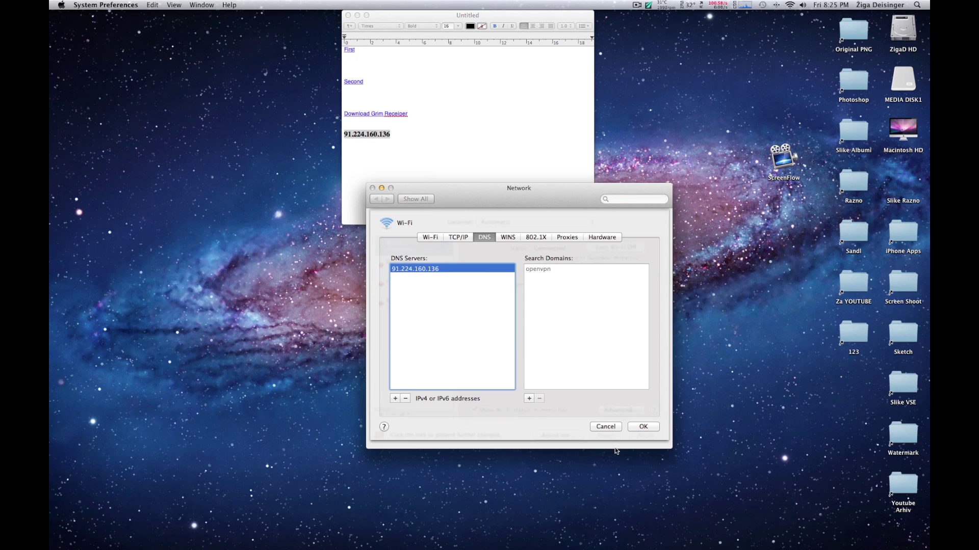
- Confirm the DNS change and apply the new Wi-Fi network settings
left_click(643, 427)
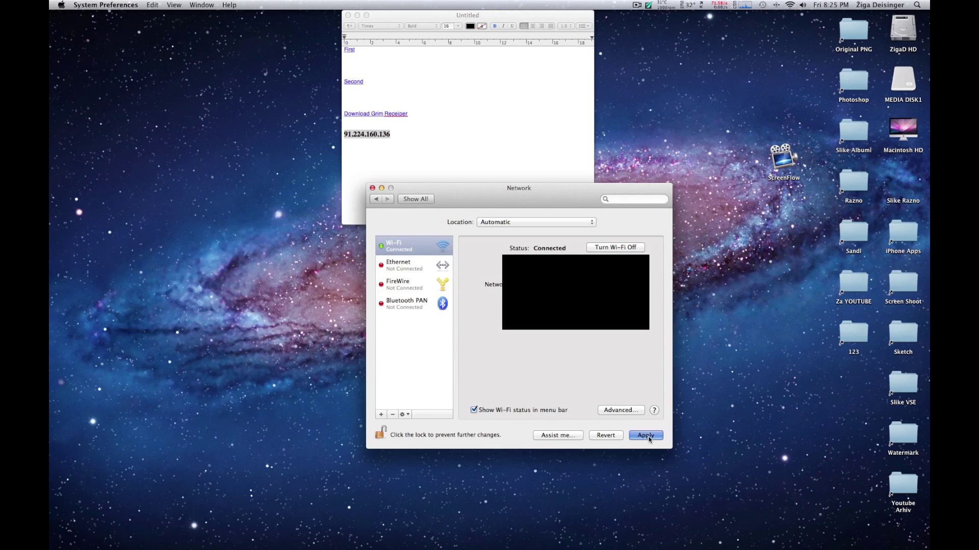
left_click(645, 435)
left_click(484, 163)
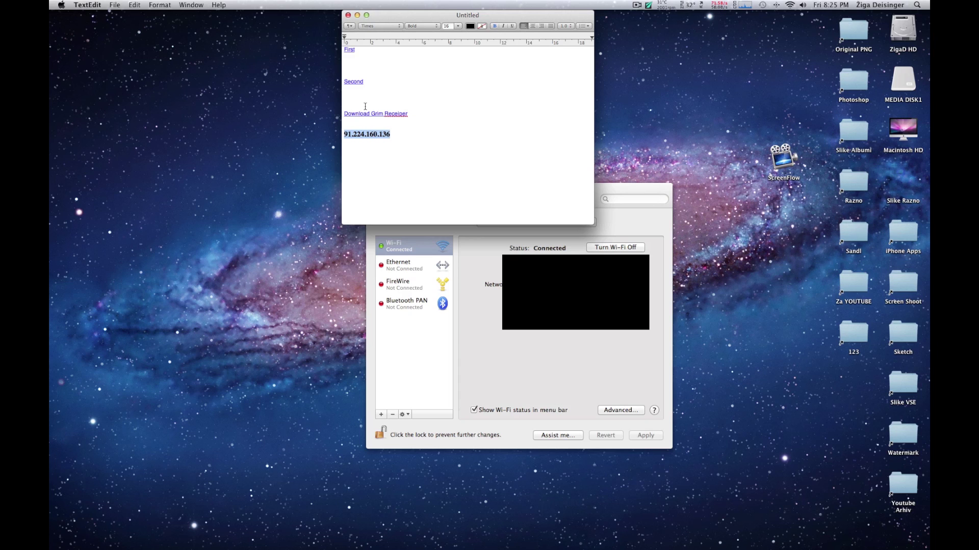
- Launch Grim Receiper from the Dock and move its window to the left
left_click_drag(413, 113, 342, 116)
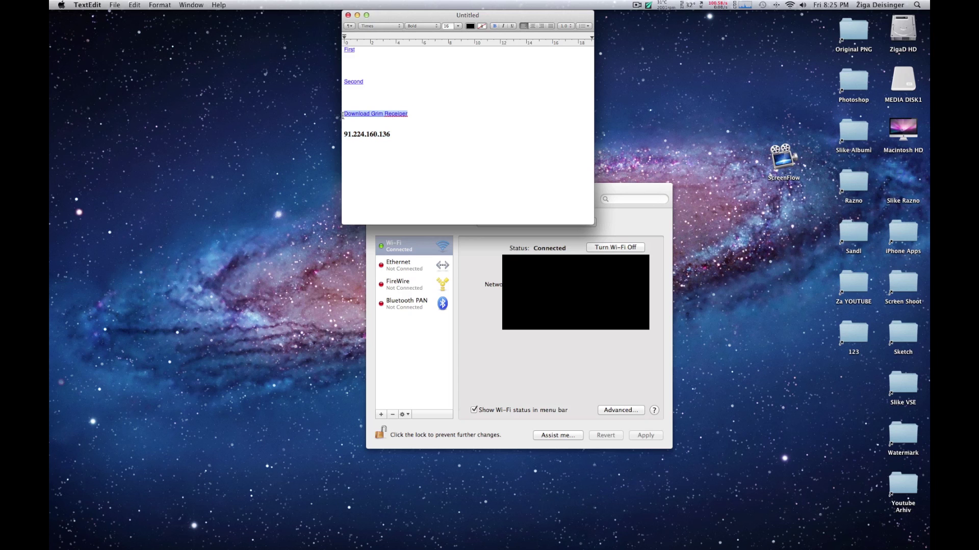
left_click(442, 127)
mouse_move(541, 542)
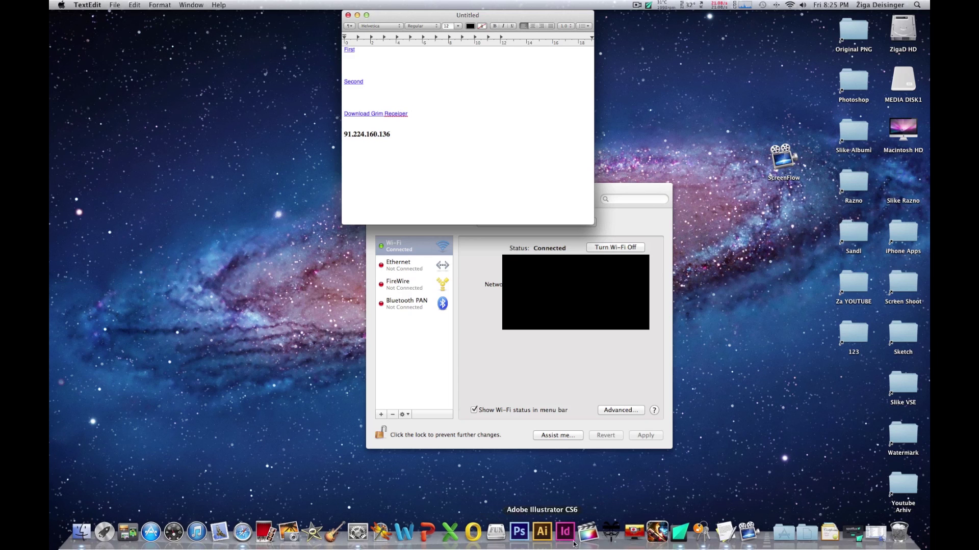
left_click(615, 539)
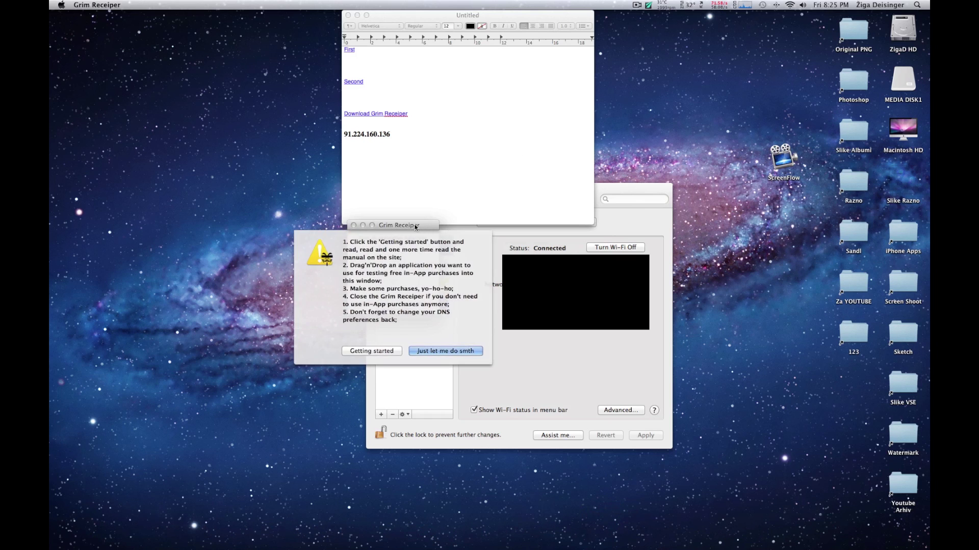
left_click_drag(404, 225, 240, 252)
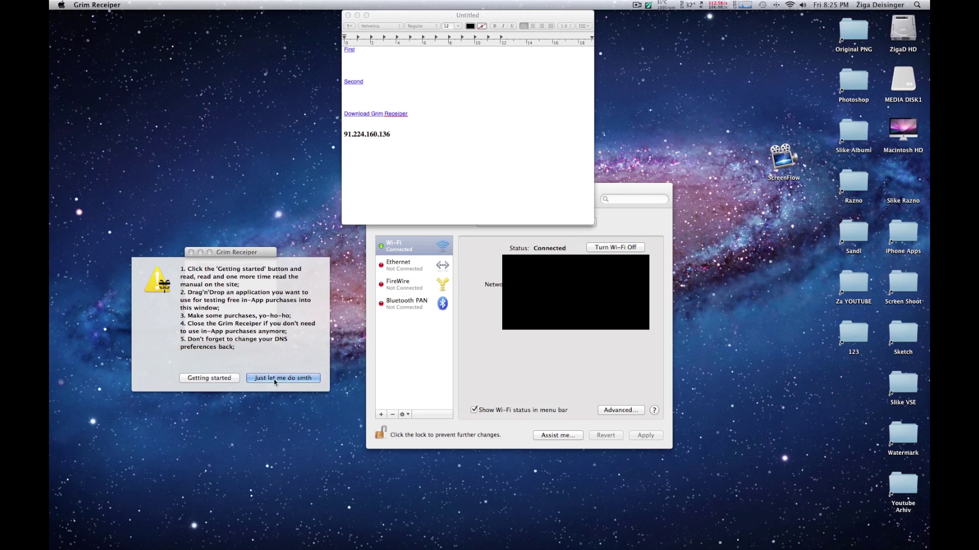
- Dismiss Grim Receiper's instructions to reach its drop panel, with the Applications folder opened
left_click_drag(179, 269, 256, 307)
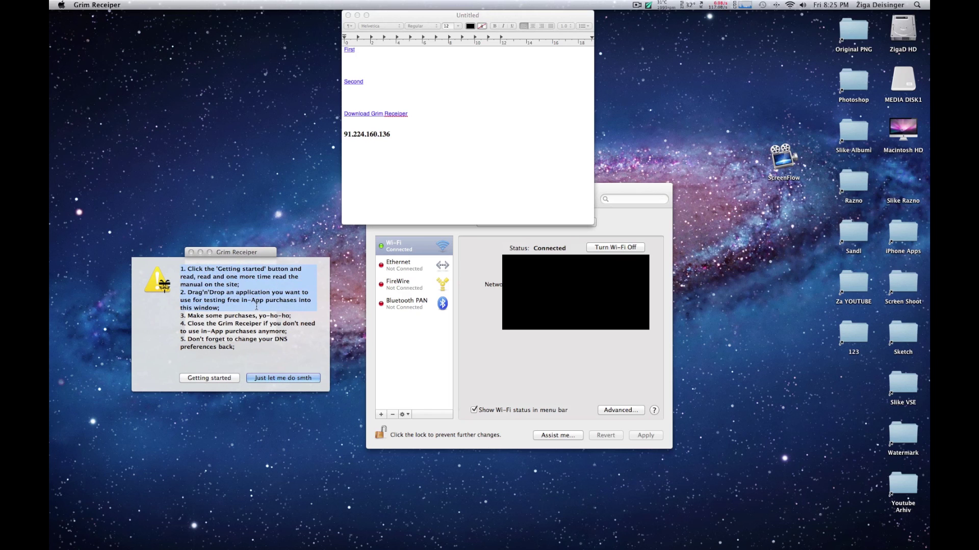
left_click(257, 307)
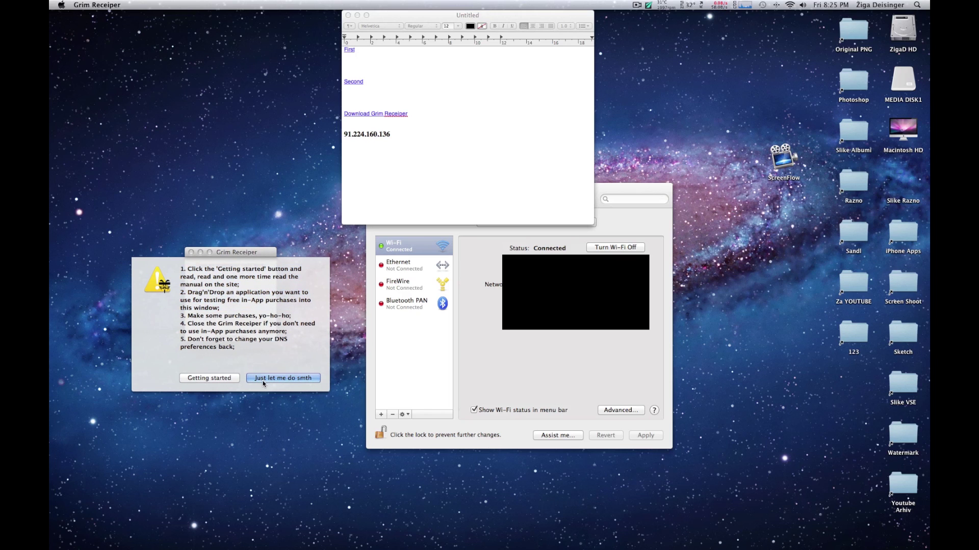
left_click(272, 379)
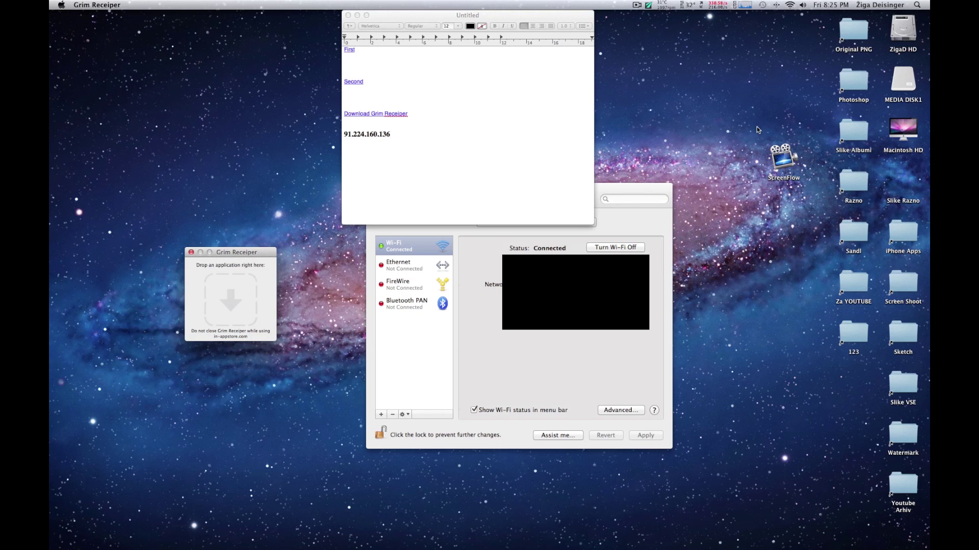
mouse_move(796, 548)
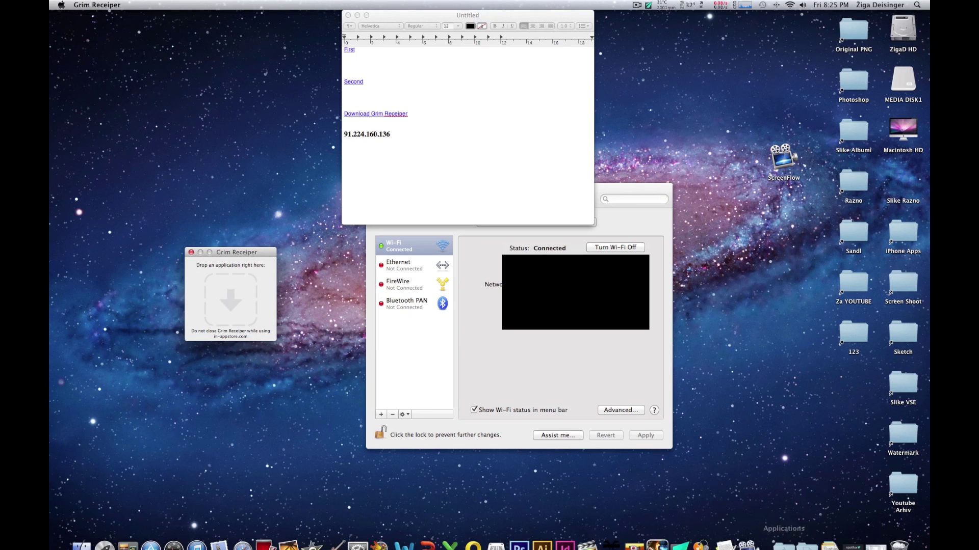
left_click(880, 536)
- Drop Virtual City Playground from Applications onto Grim Receiper and enter the administrator password
left_click_drag(222, 30, 684, 54)
left_click(300, 414)
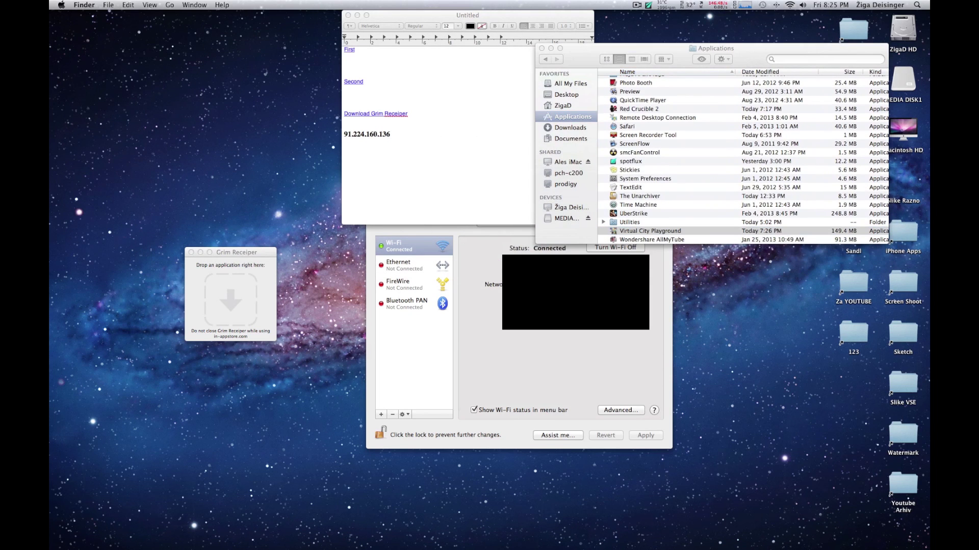
left_click(550, 128)
left_click(566, 128)
left_click(566, 116)
scroll(648, 191, "down", 10)
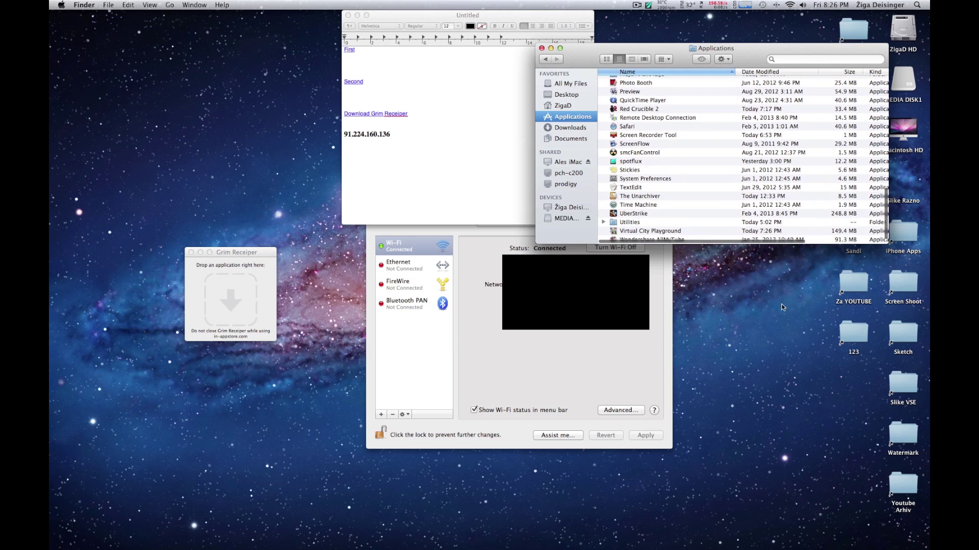
left_click_drag(637, 231, 211, 294)
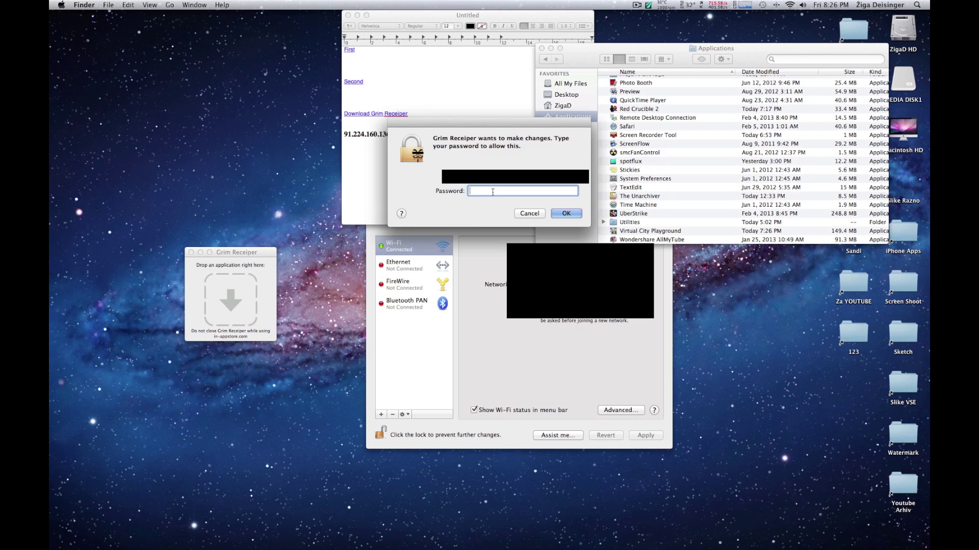
type("•••••••")
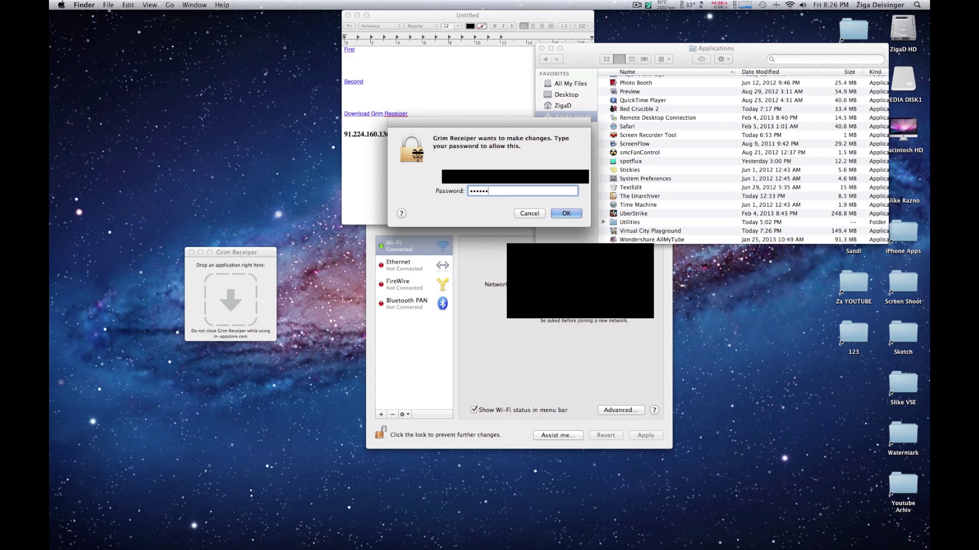
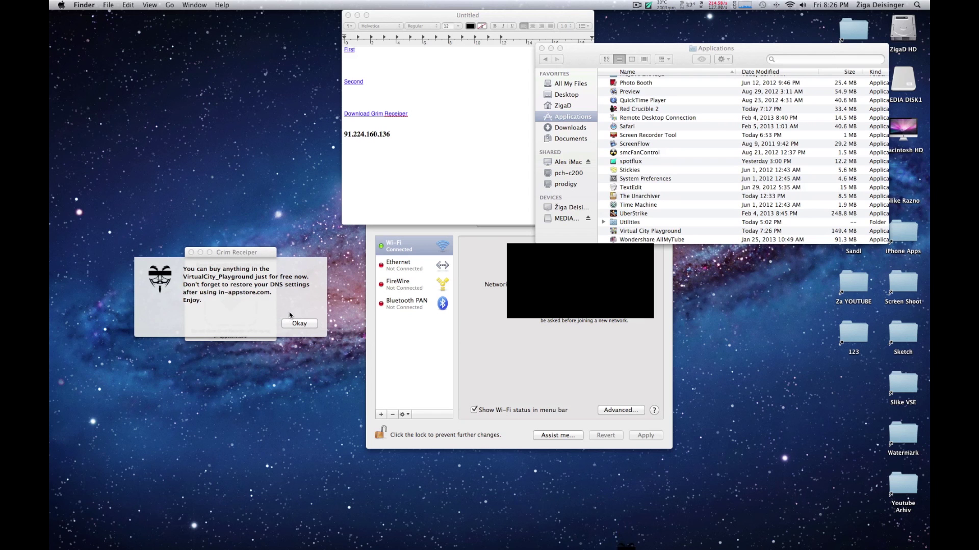
- Dismiss Grim Receiper's free-purchase notice so Virtual City Playground launches
left_click(298, 325)
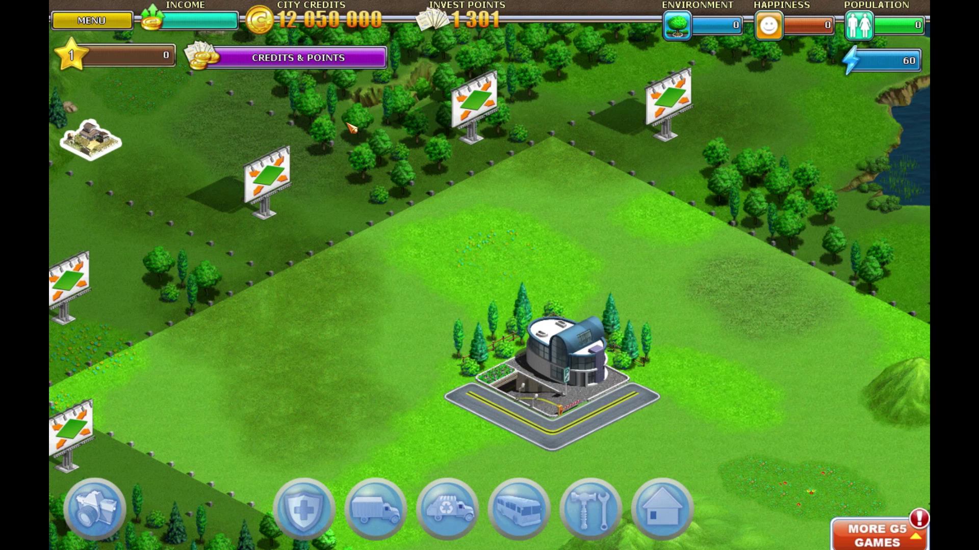
- Buy the 1 300 Invest Points package from the Credits & Points store
left_click(303, 59)
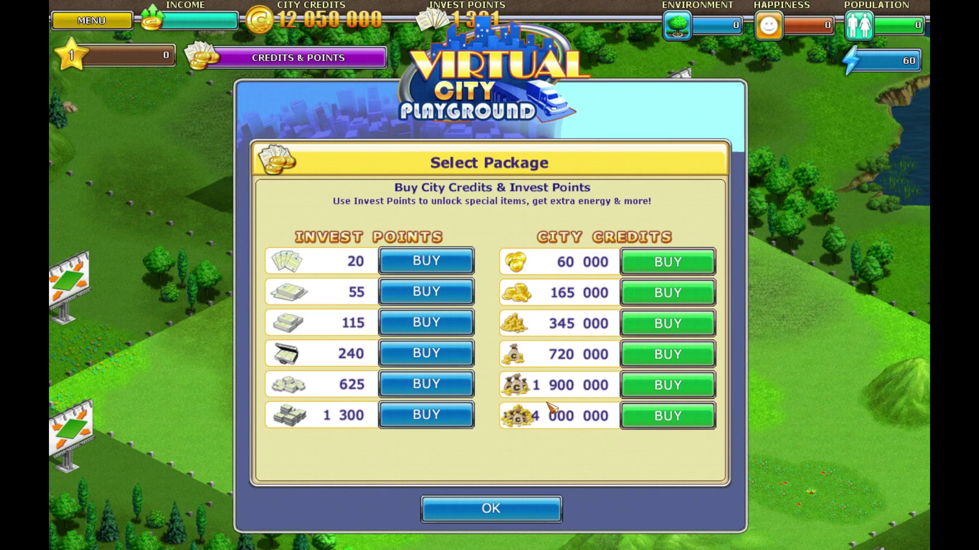
left_click(445, 418)
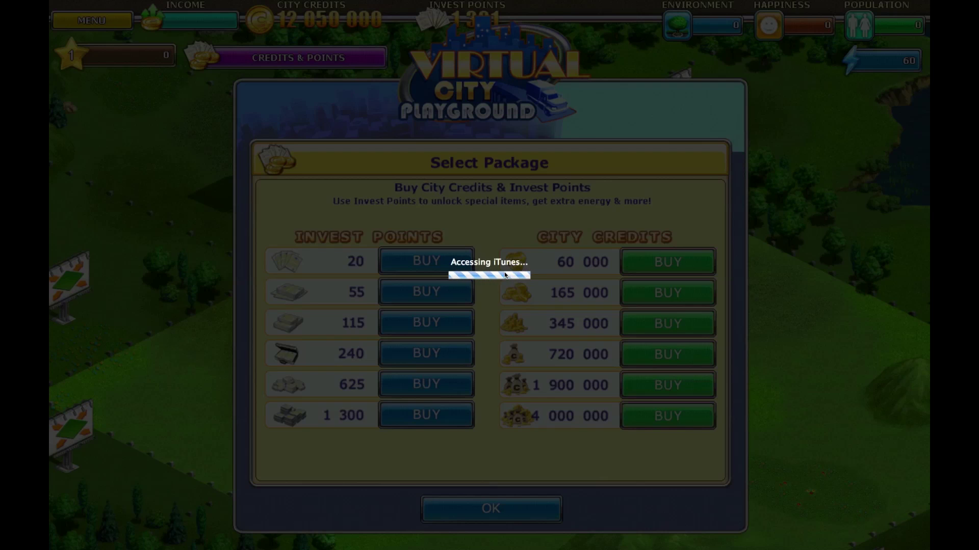
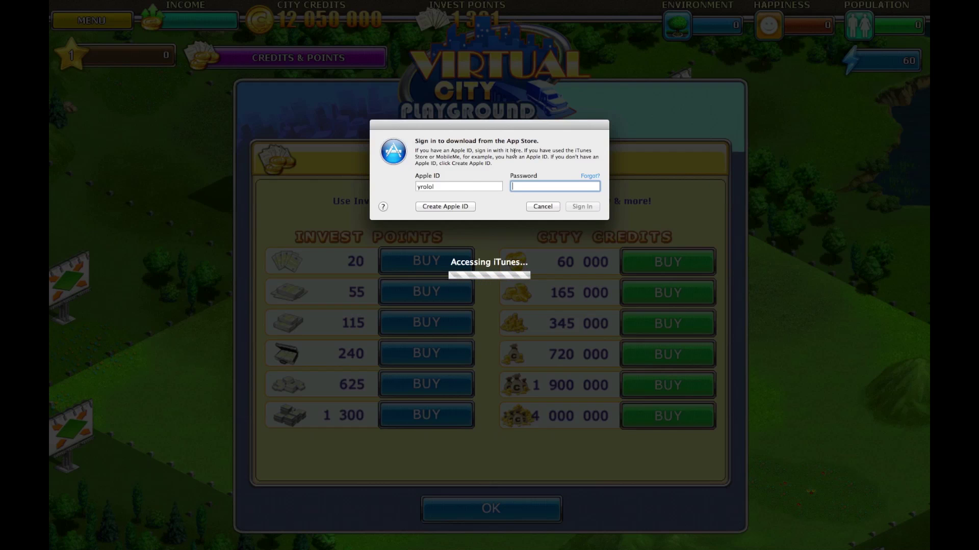
- Sign in with the Apple ID and a made-up password, completing the purchase for 2 601 Invest Points
key("shift+Tab")
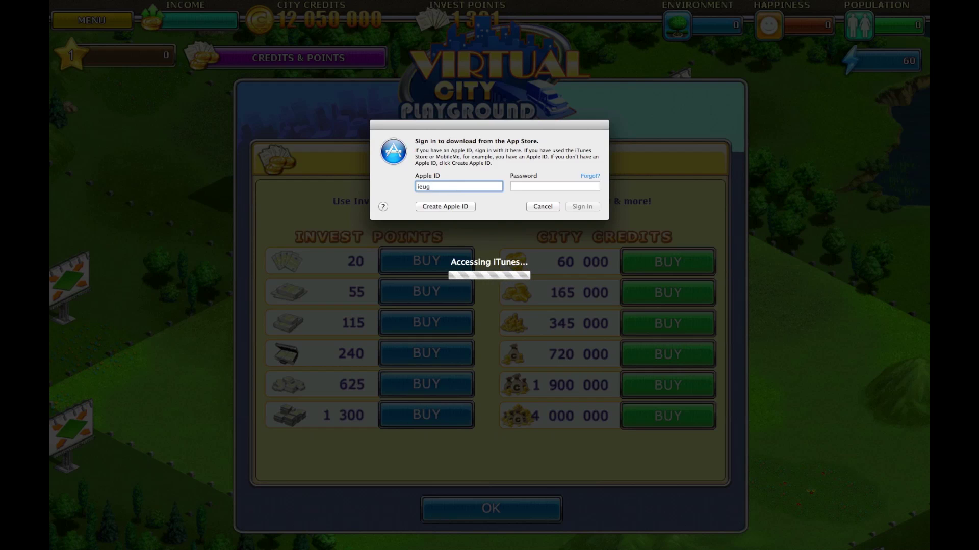
left_click(514, 186)
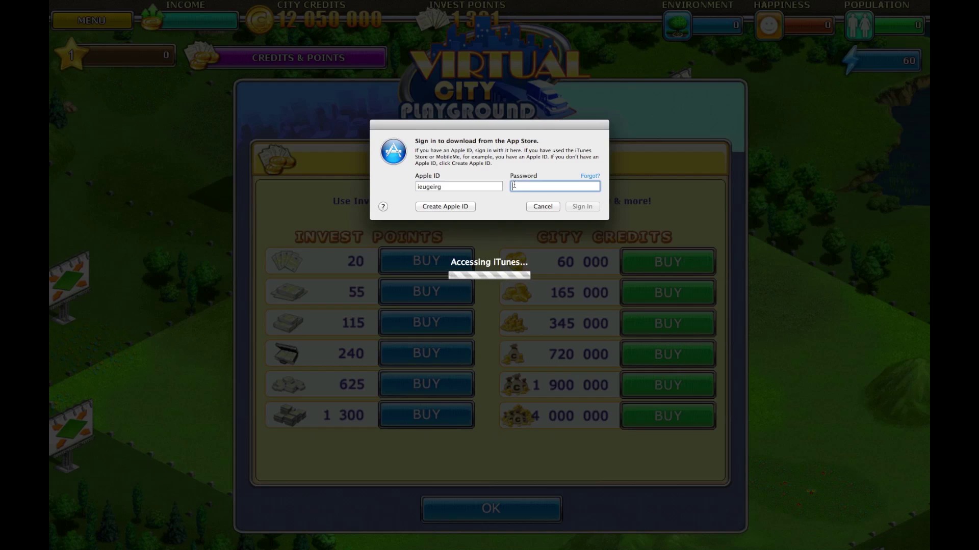
type("*********")
key("Return")
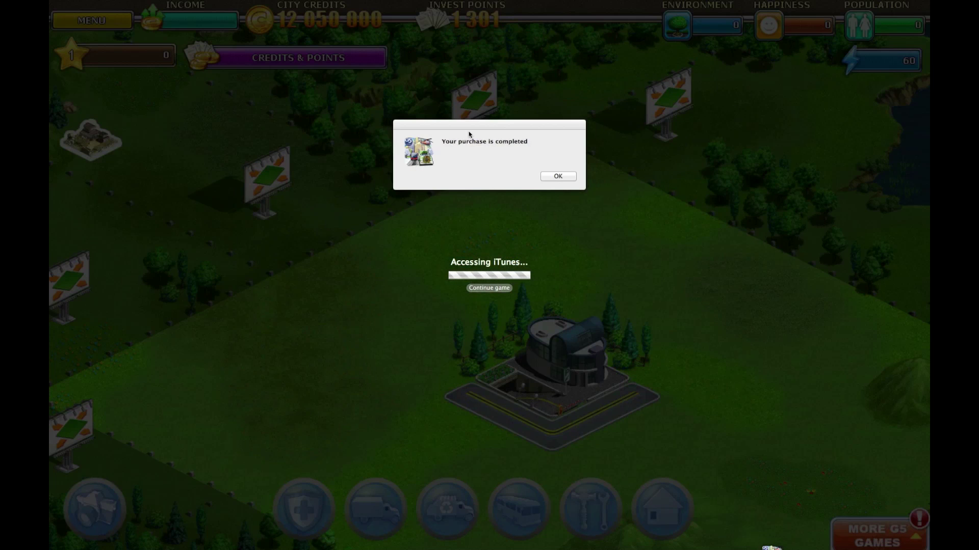
left_click(546, 177)
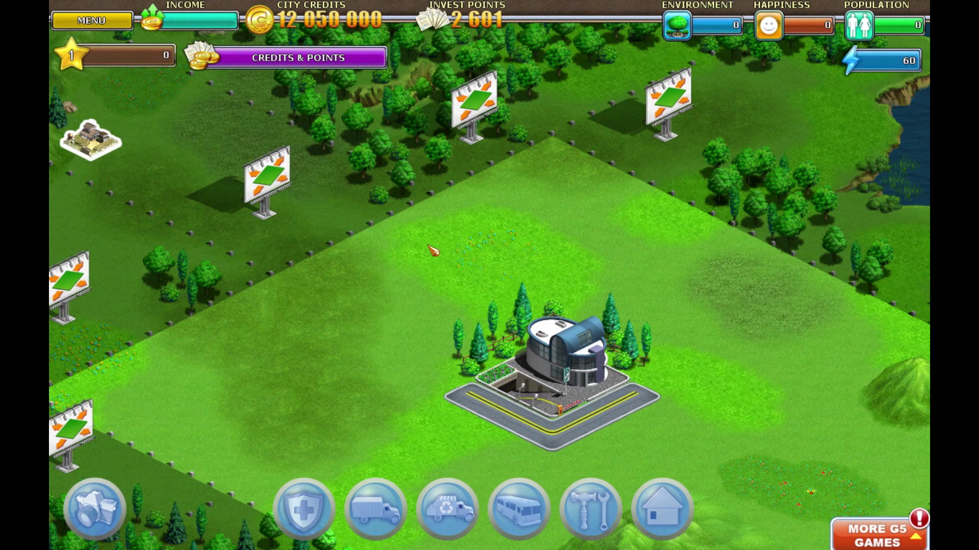
- Buy the 4 000 000 credits package free, reaching 16 050 000 City Credits, then choose Quit from the menu
left_click(342, 59)
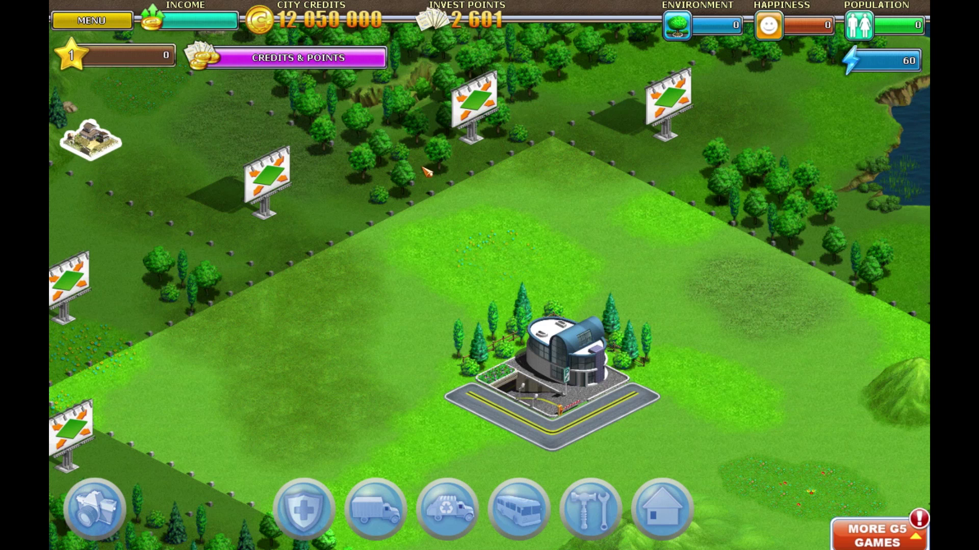
left_click(669, 416)
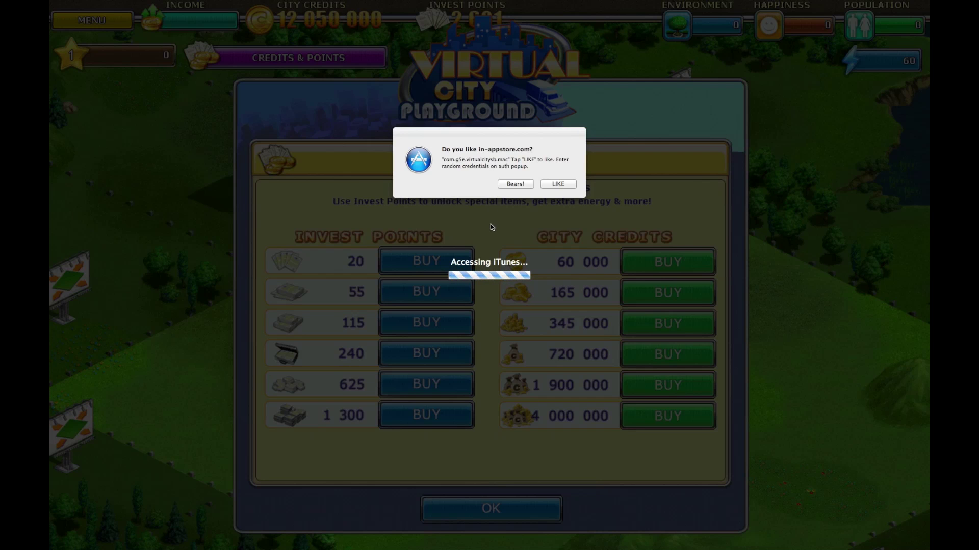
left_click(554, 185)
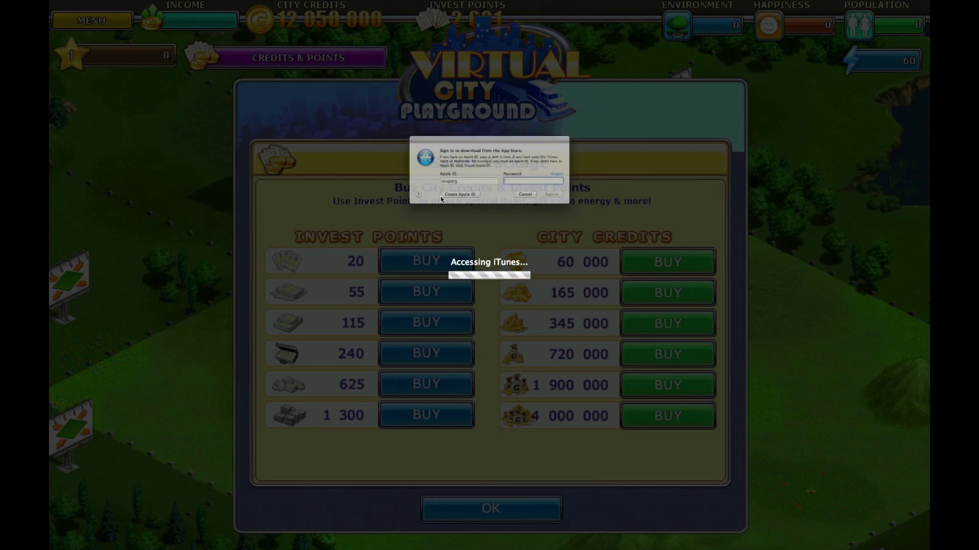
type("•")
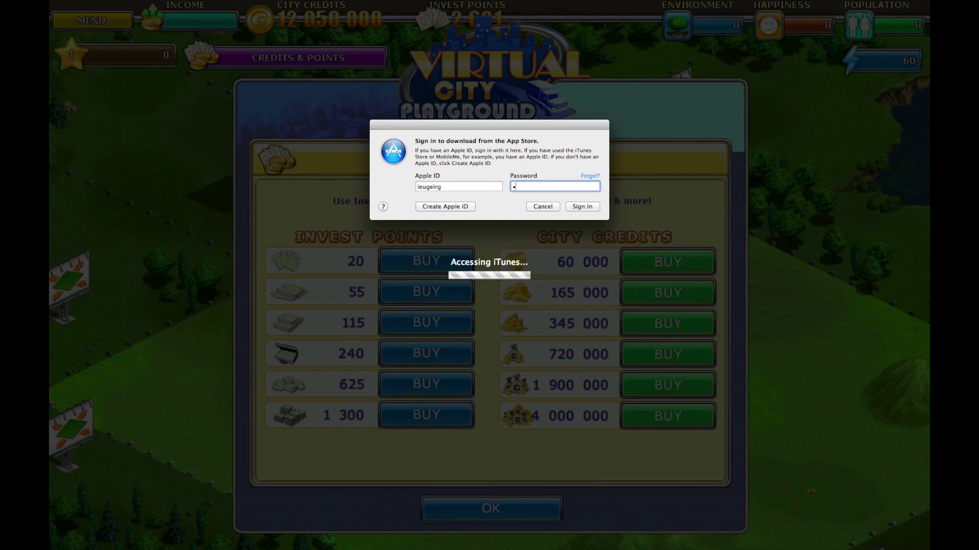
type("•••••••••")
key("Return")
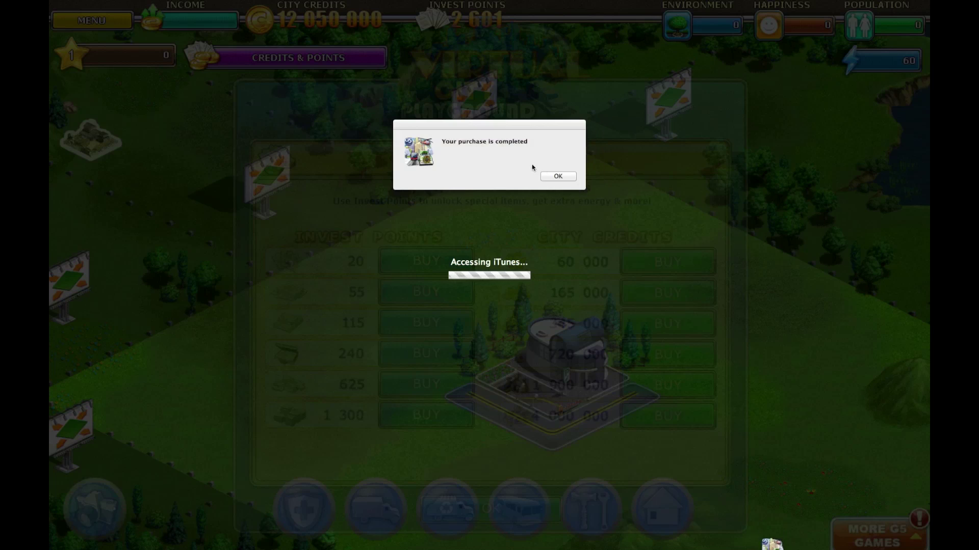
left_click(562, 177)
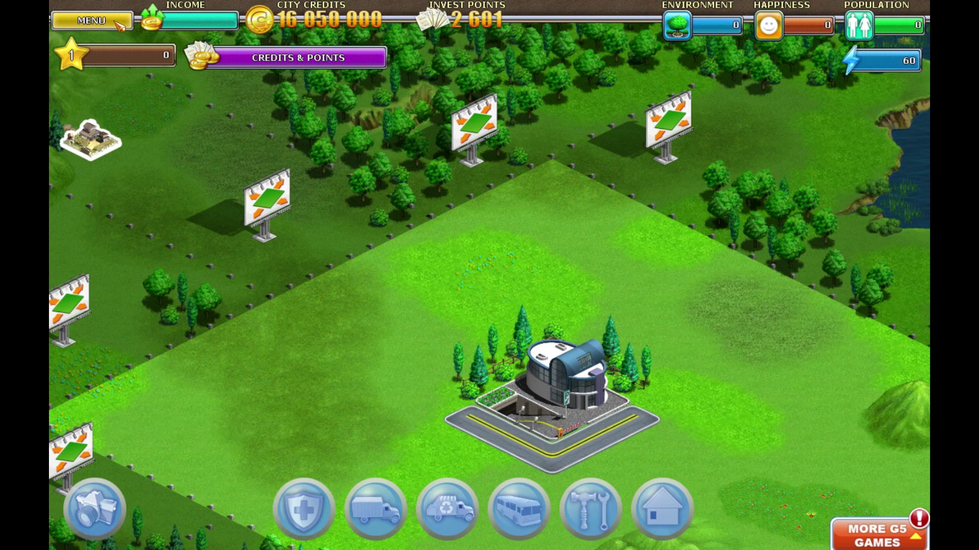
left_click(91, 20)
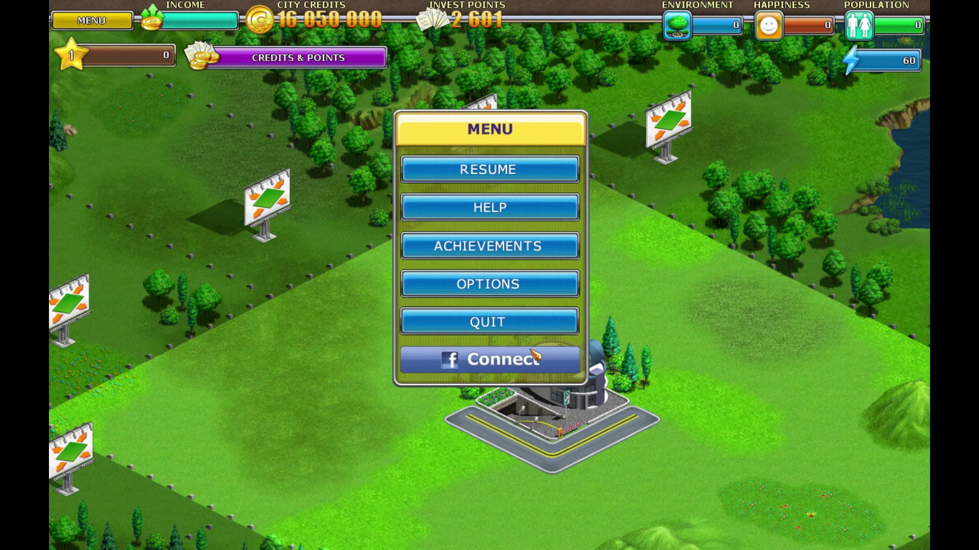
left_click(512, 332)
- Confirm quitting the game and delete DNS server 91.224.160.136 from the Wi-Fi advanced settings
left_click(548, 247)
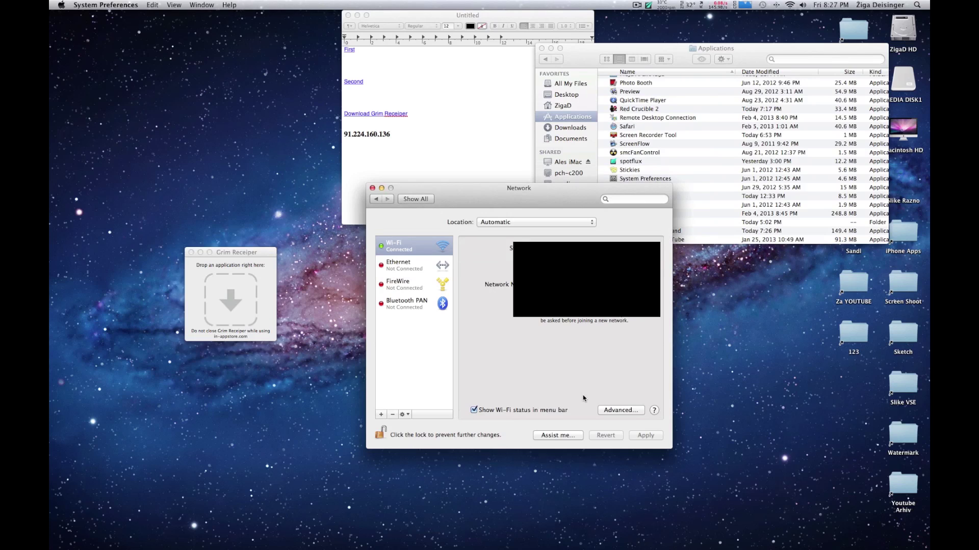
left_click(617, 411)
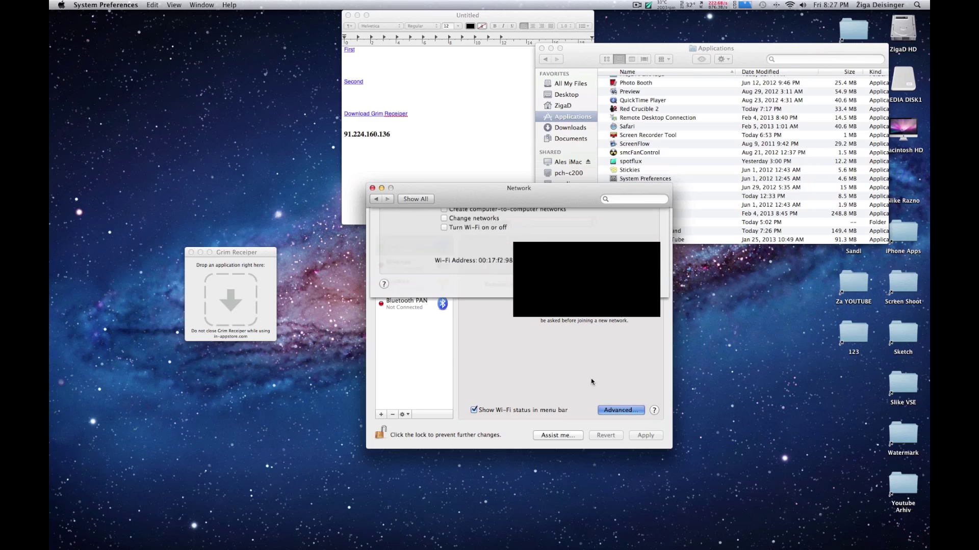
left_click(487, 239)
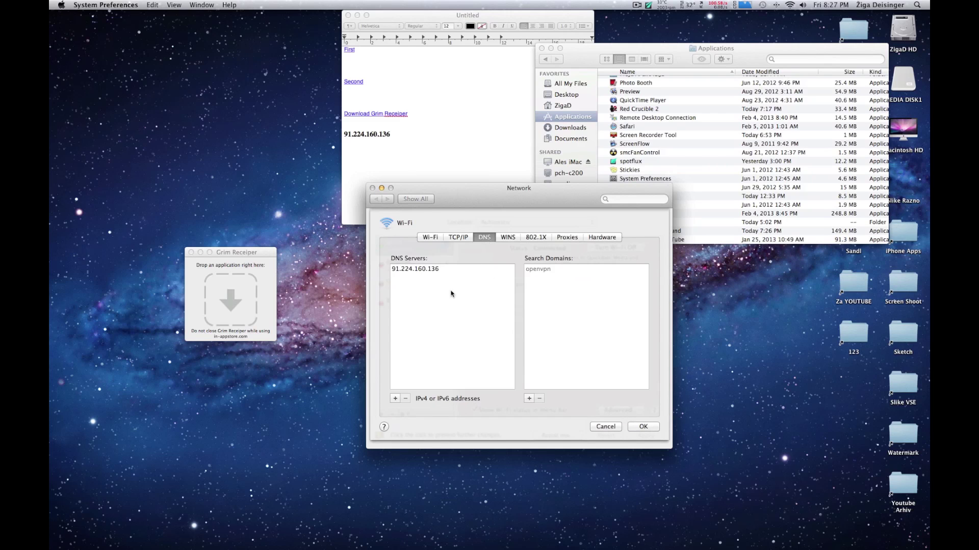
left_click(427, 269)
left_click(406, 399)
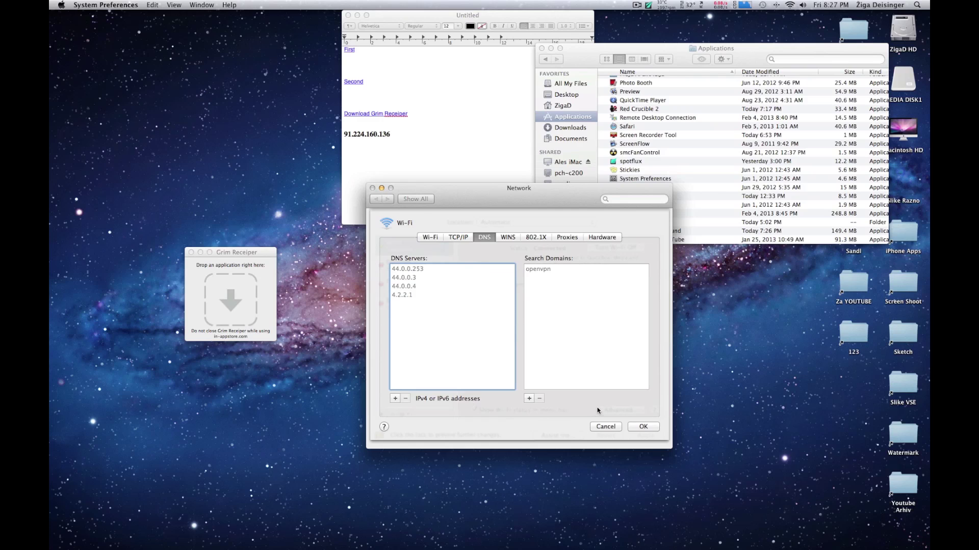
key("Return")
- Reposition and resize the Network preferences window
left_click_drag(429, 190, 375, 173)
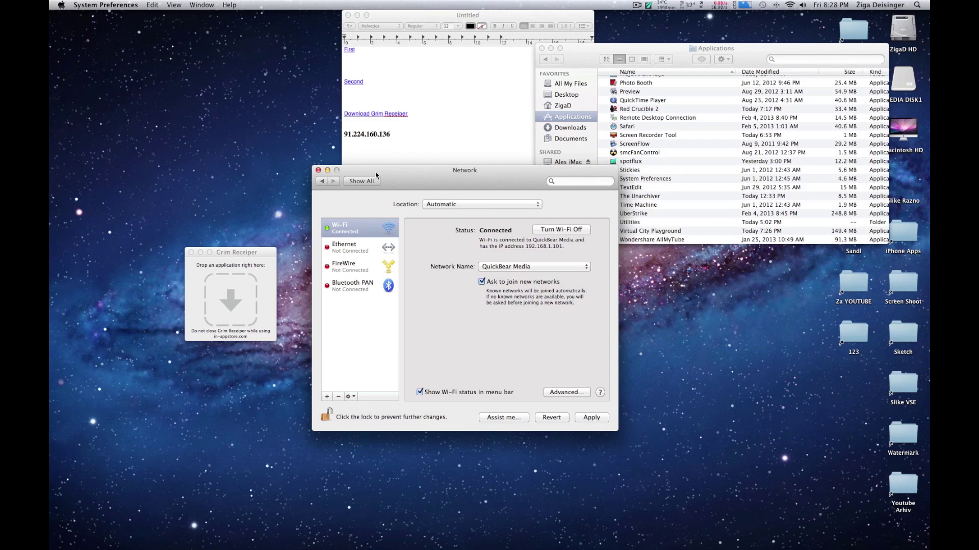
left_click(339, 170)
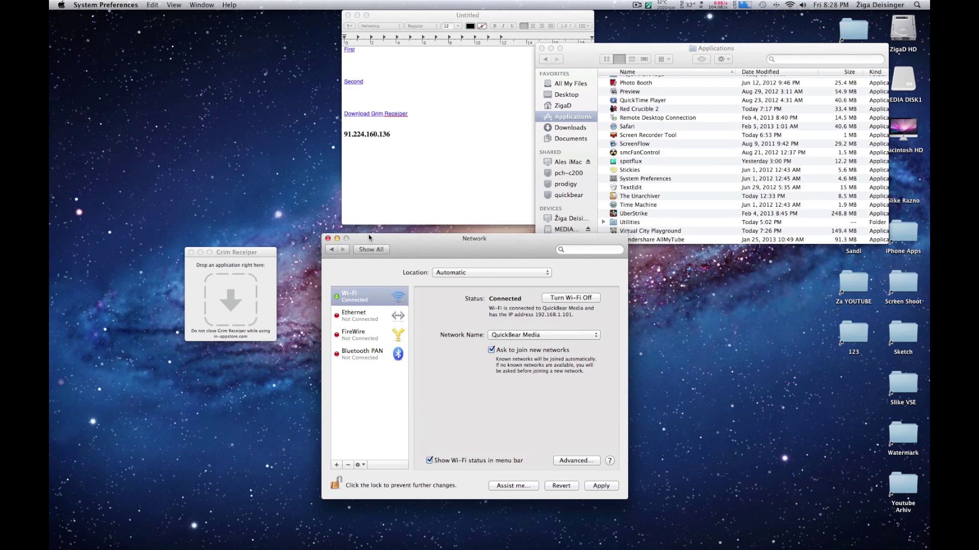
left_click_drag(369, 238, 338, 229)
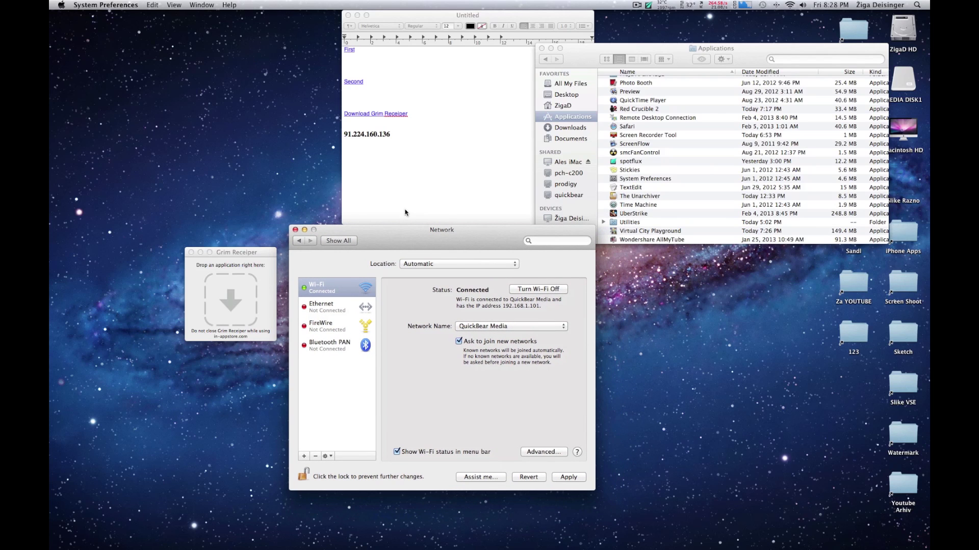